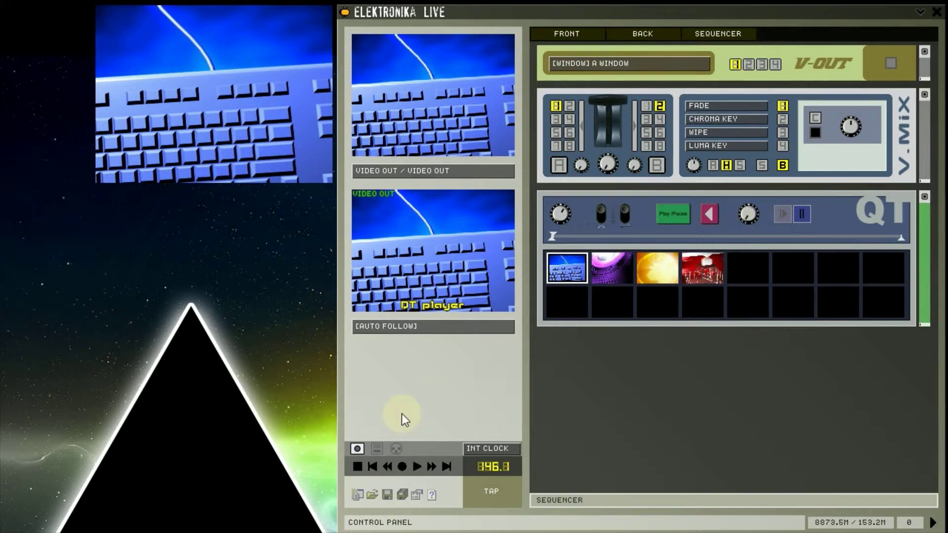
Enter MIDI/keyboard mapping and map the keyboard letter A to the QT player's Play control.
left_click(397, 449)
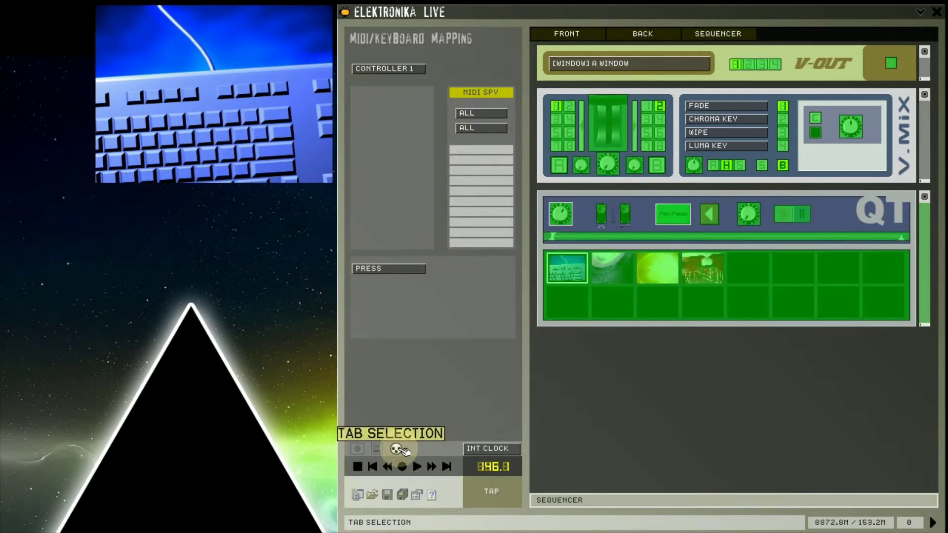
left_click(668, 219)
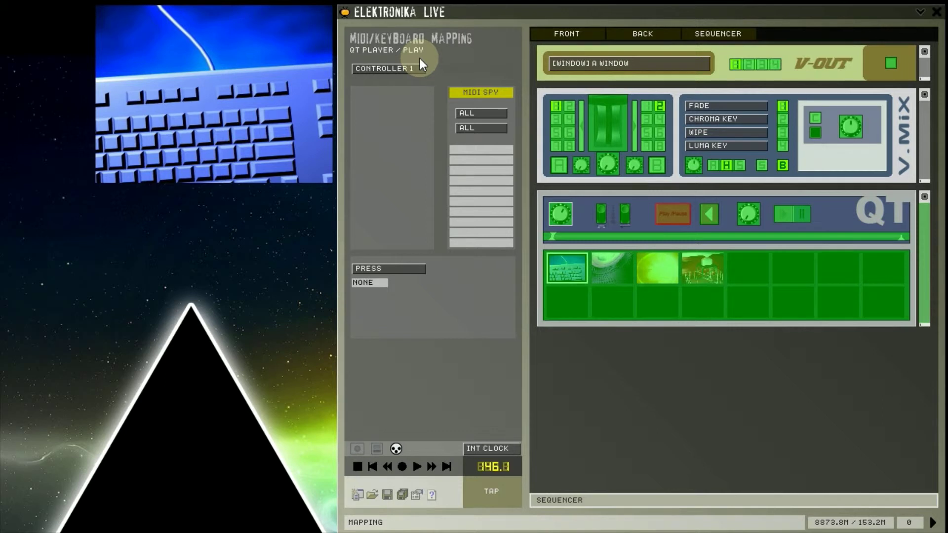
key("1")
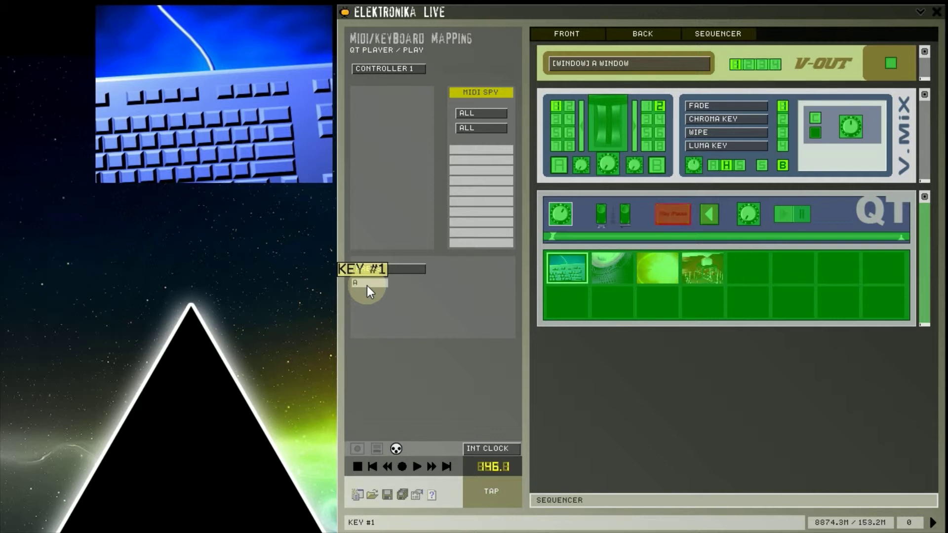
key("a")
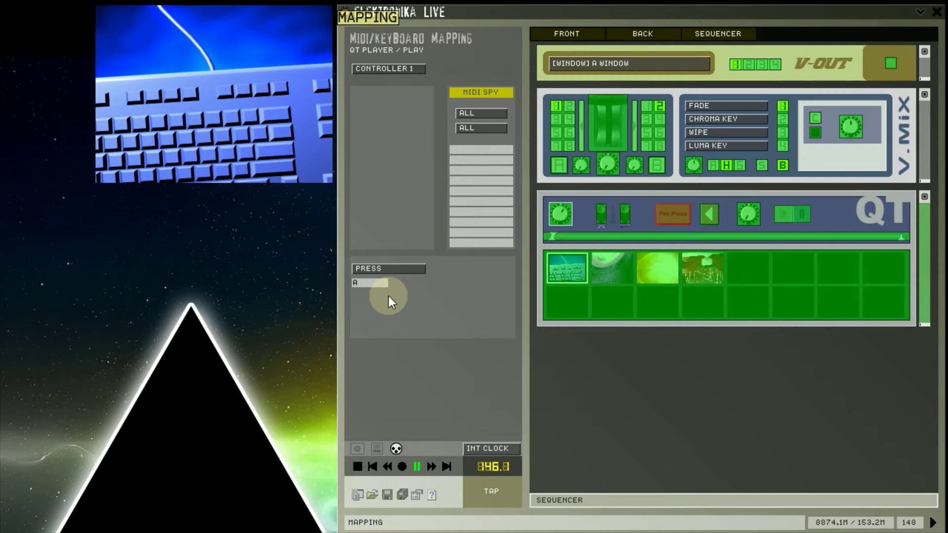
Set the key mode of the QT player's Play mapping to Switch and return to the control panel.
left_click(402, 272)
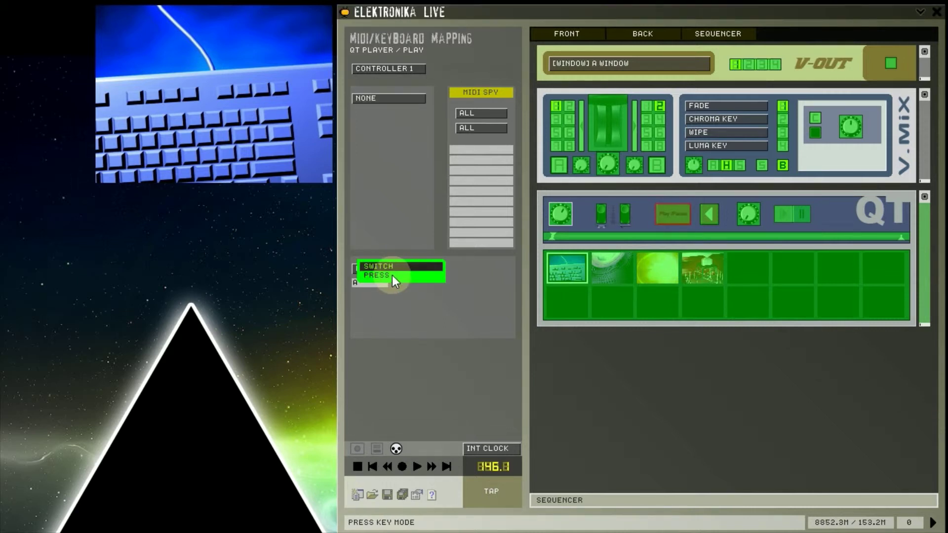
left_click(394, 267)
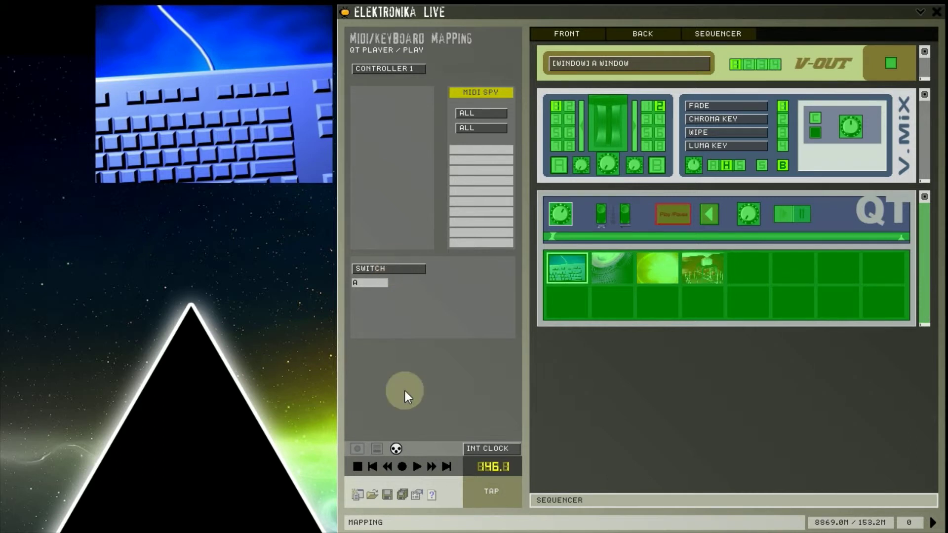
left_click(358, 448)
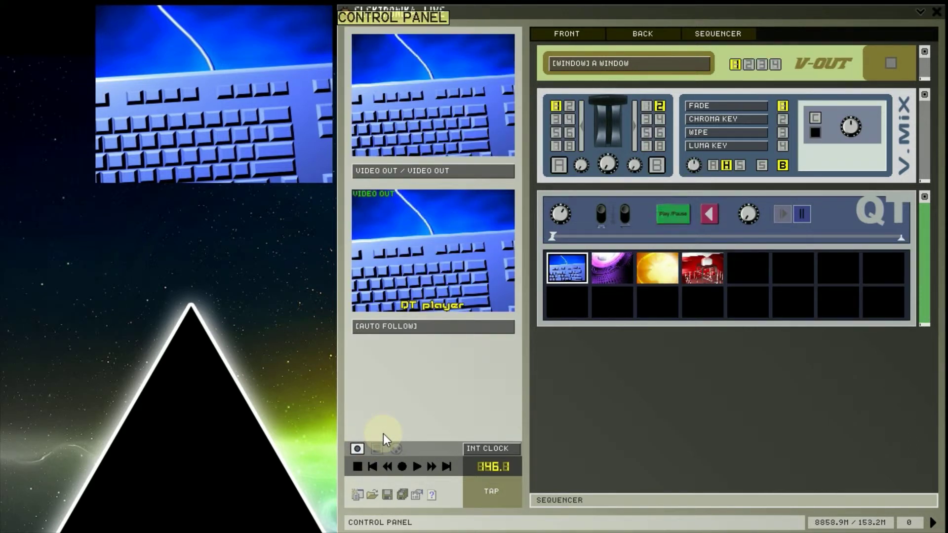
Set the QT player's Play mapping to Press mode, then test the A shortcut from the control panel.
left_click(397, 447)
left_click(680, 214)
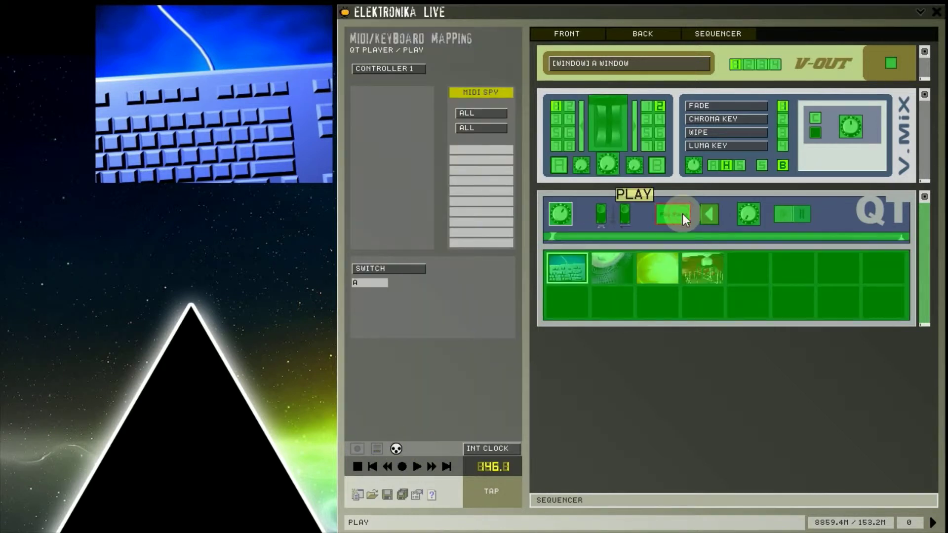
left_click(395, 268)
left_click(383, 272)
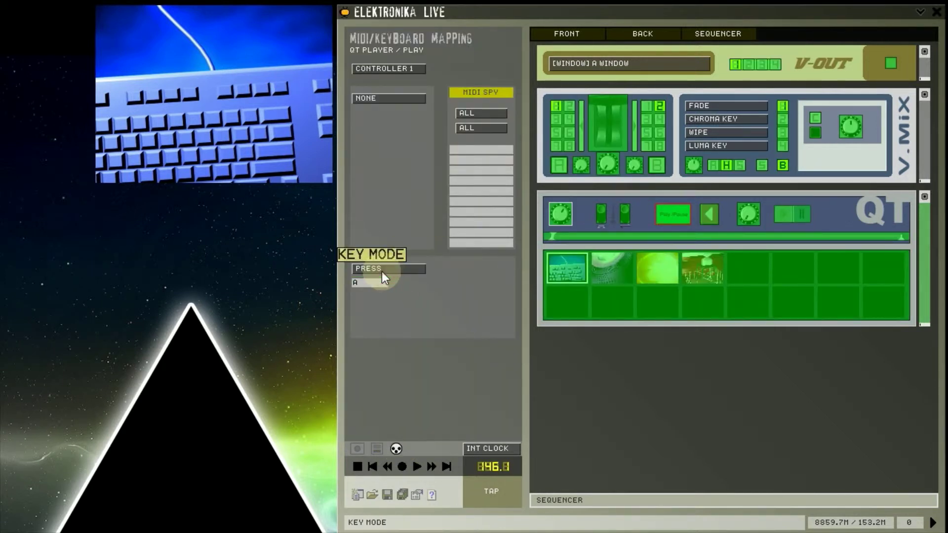
left_click(356, 447)
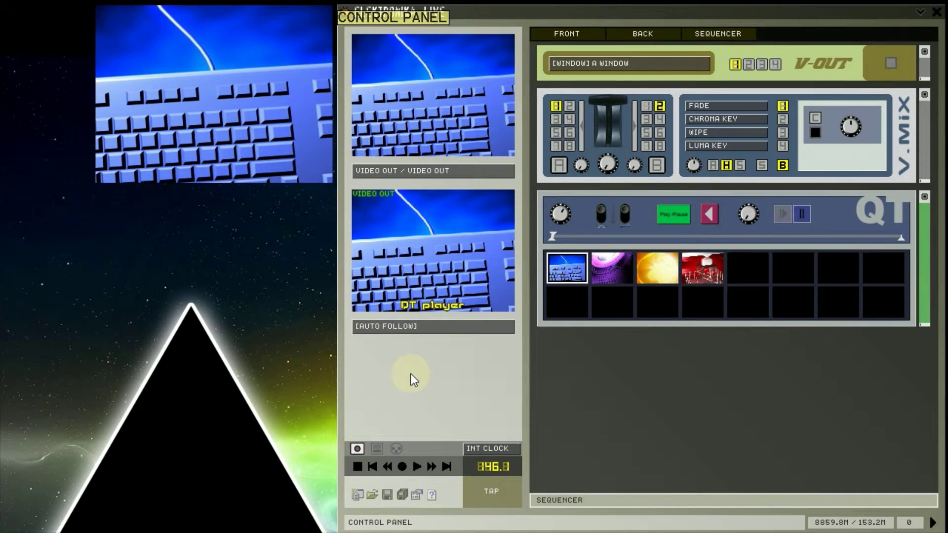
key("a")
key("a")
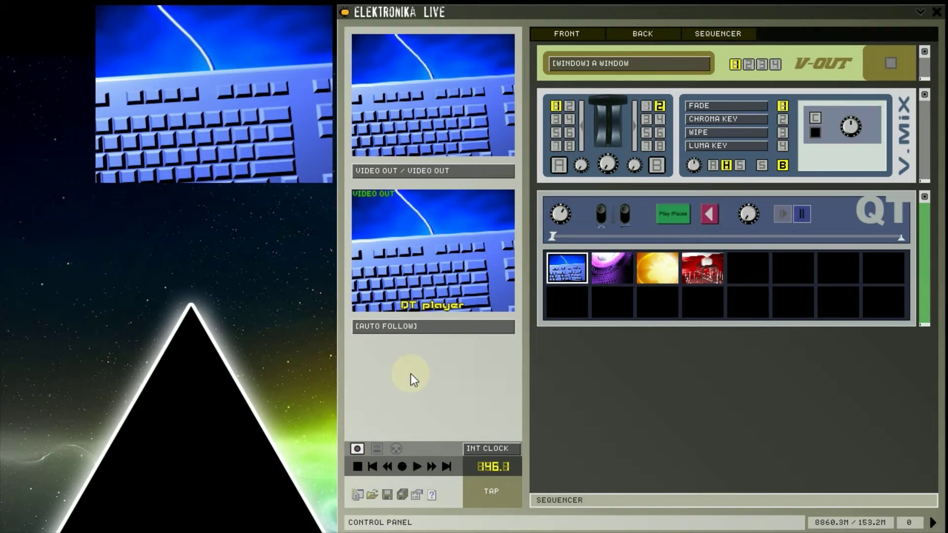
Leave the mapping view and adjust the V.Mix transition control and the QT player's play rate knob.
left_click(397, 449)
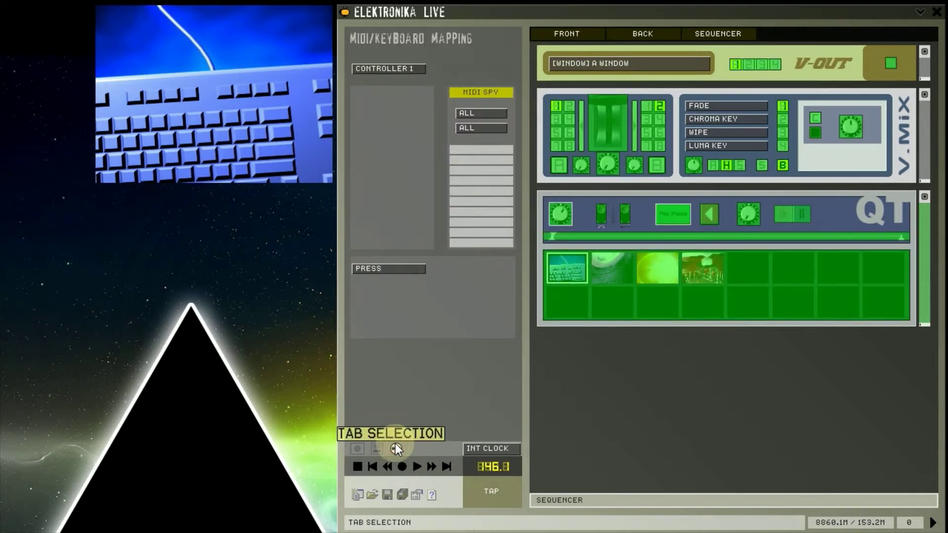
key("space")
key("space")
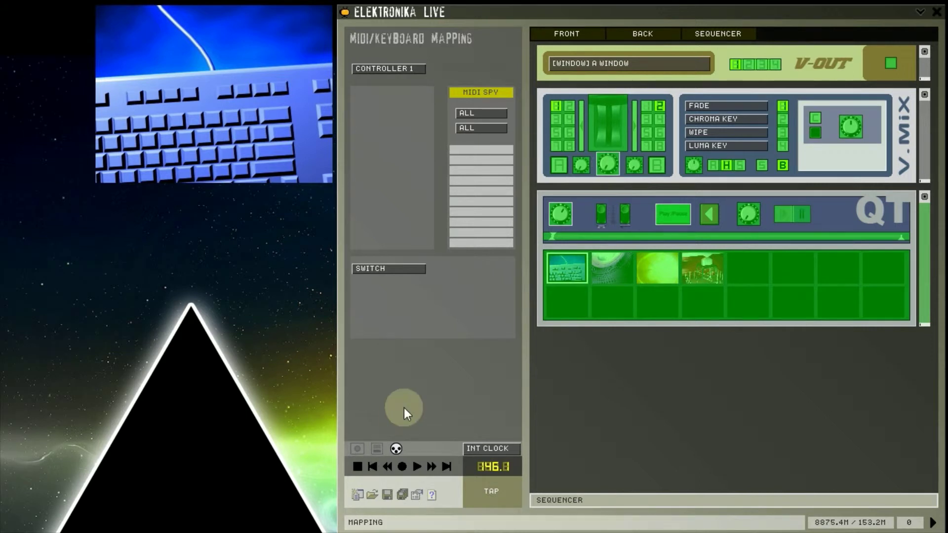
left_click(357, 449)
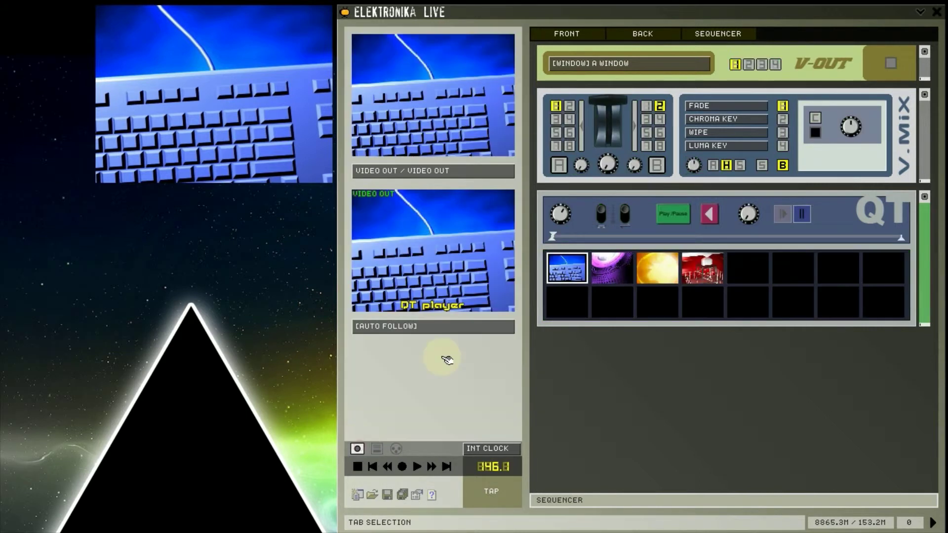
left_click(608, 171)
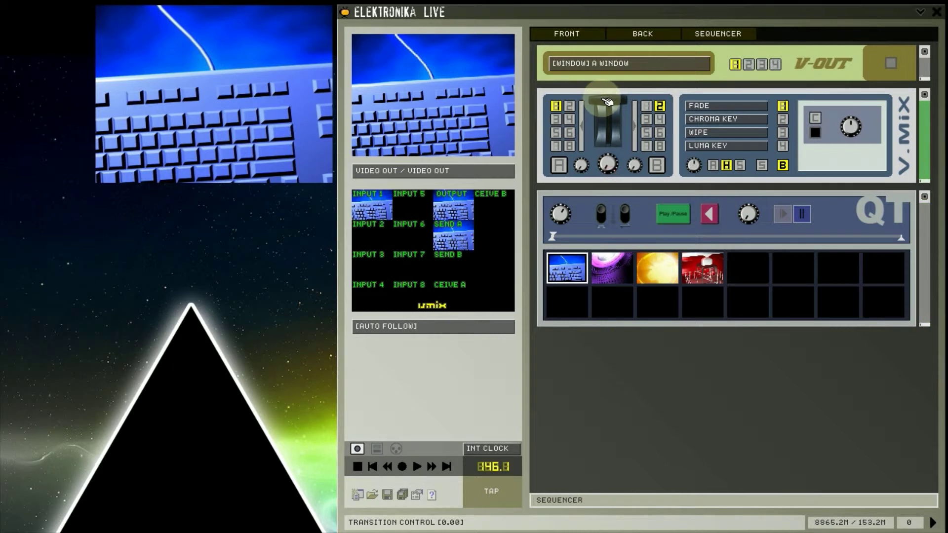
left_click(560, 214)
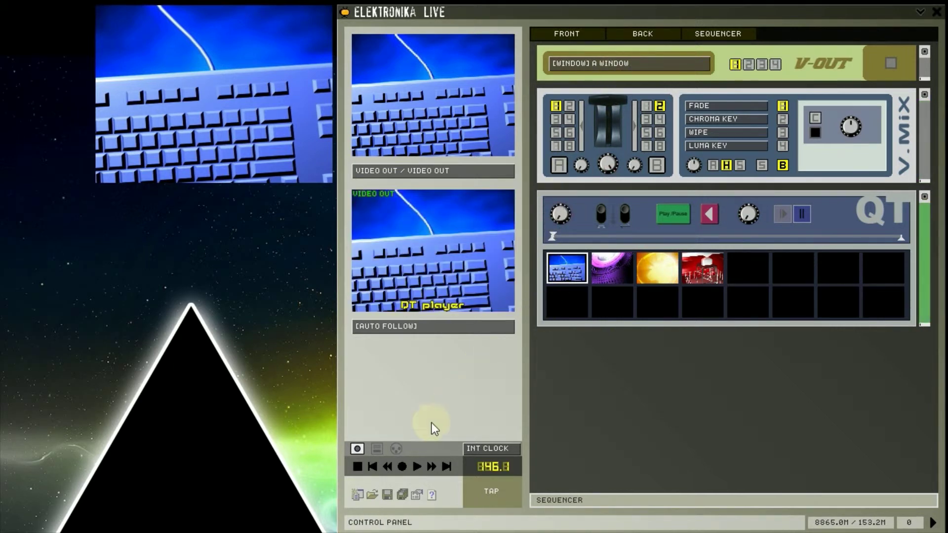
Map the letter A to both the QT player's play rate and the V.Mix transition control, then return to the control panel.
left_click(398, 445)
left_click(560, 216)
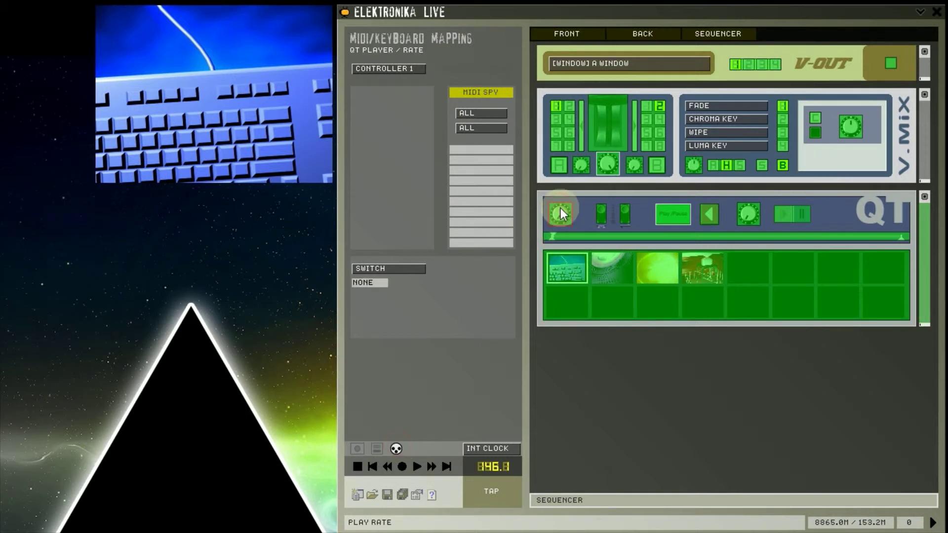
key("a")
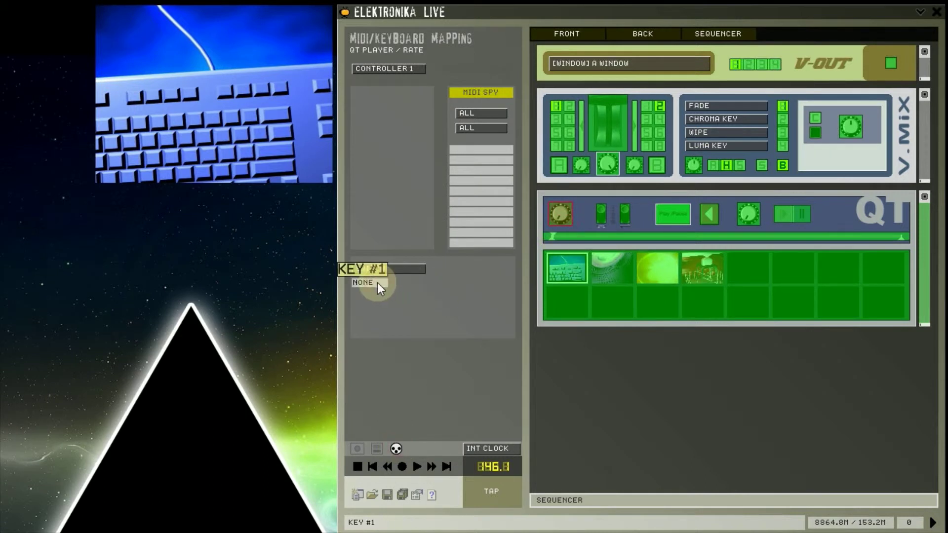
left_click(608, 166)
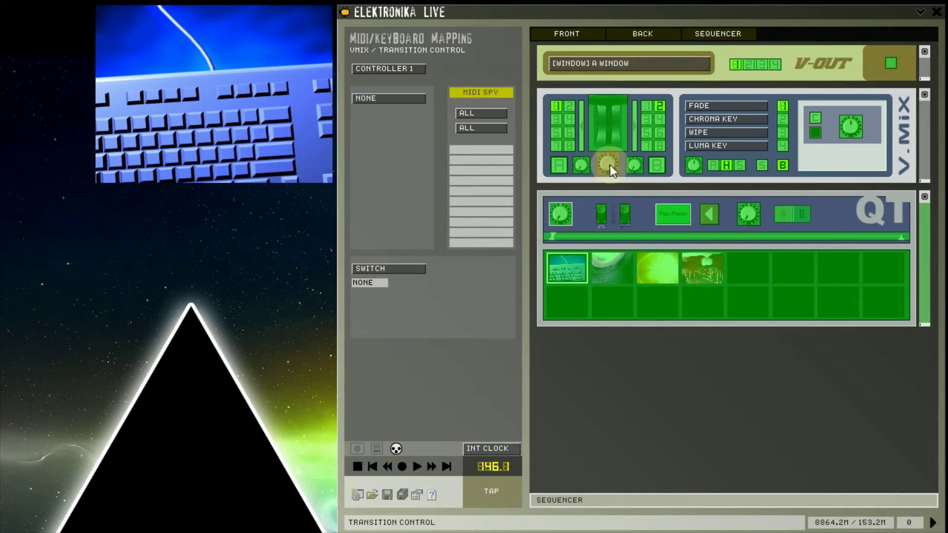
key("a")
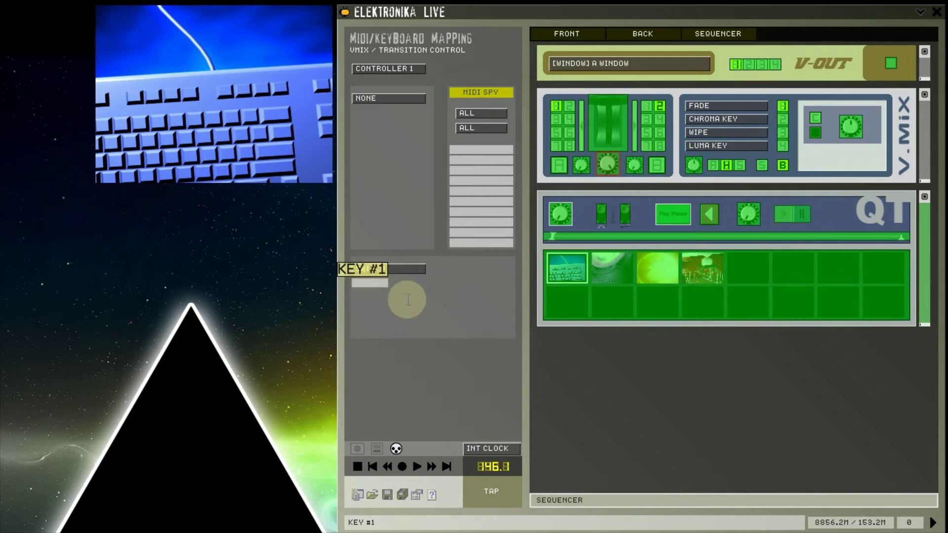
left_click(566, 217)
left_click(419, 272)
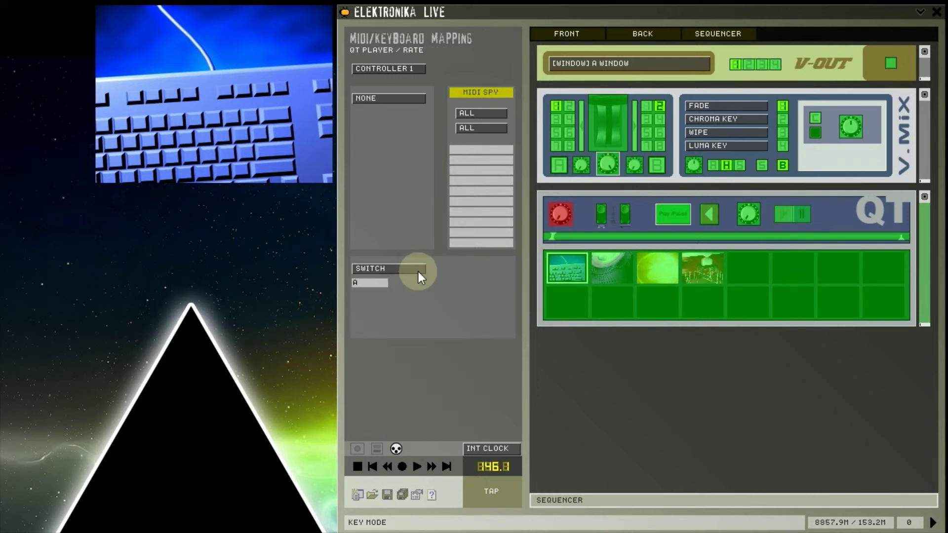
left_click(358, 449)
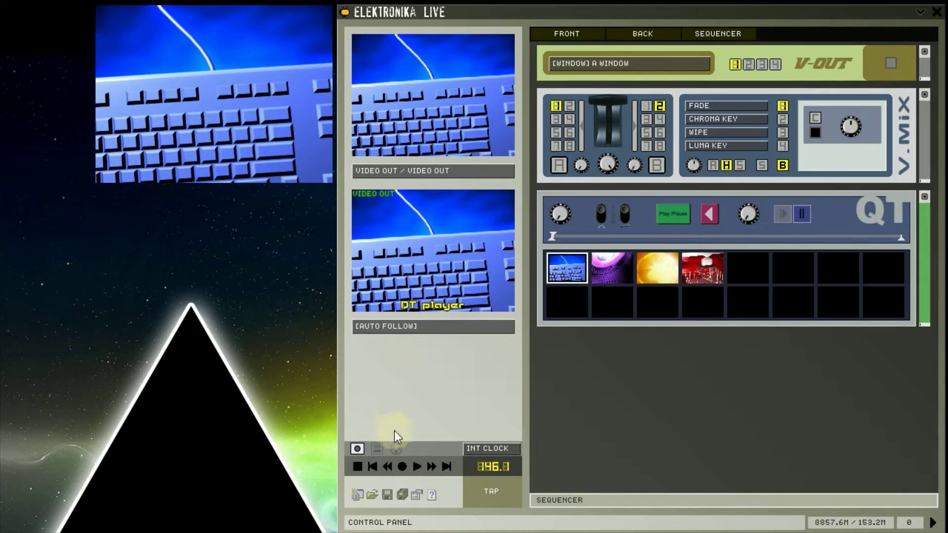
Set the key mode of the V.Mix transition control mapping to Press.
left_click(396, 448)
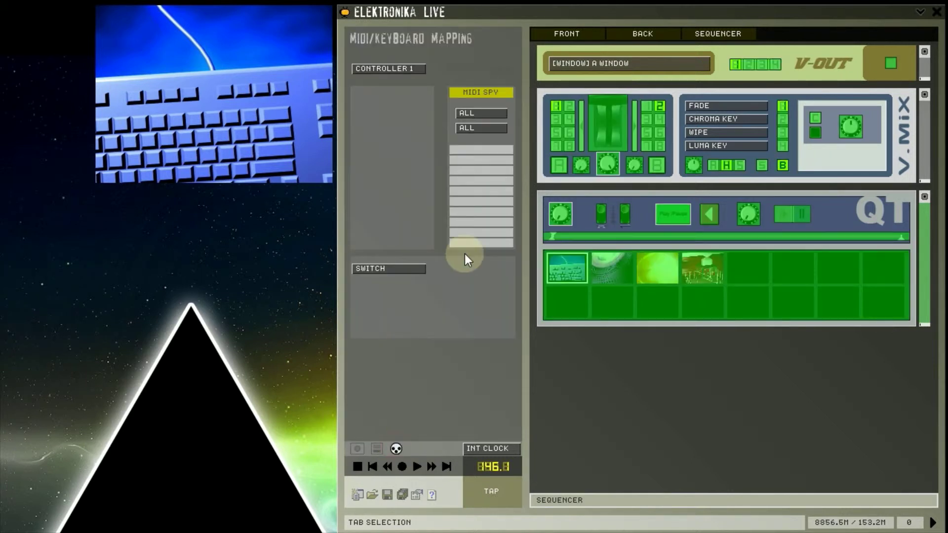
left_click(608, 165)
left_click(395, 270)
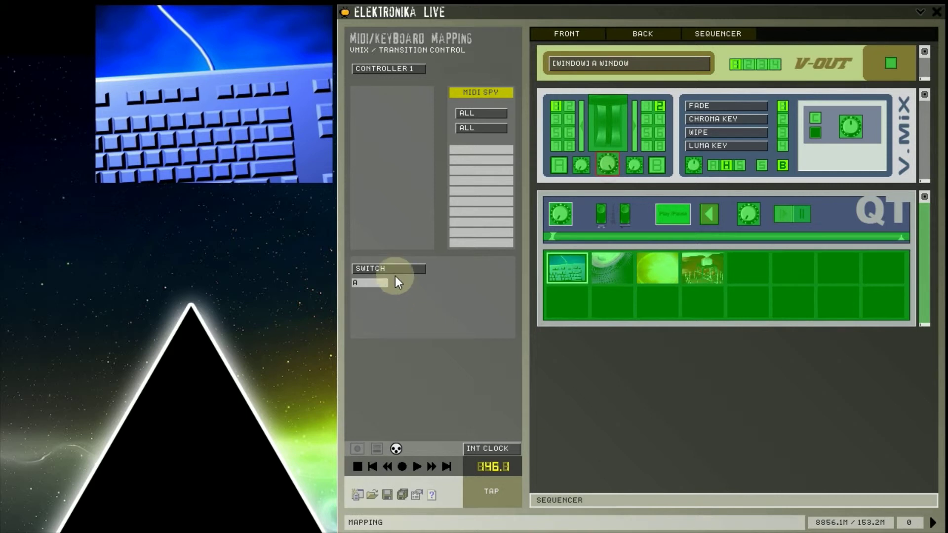
left_click(387, 273)
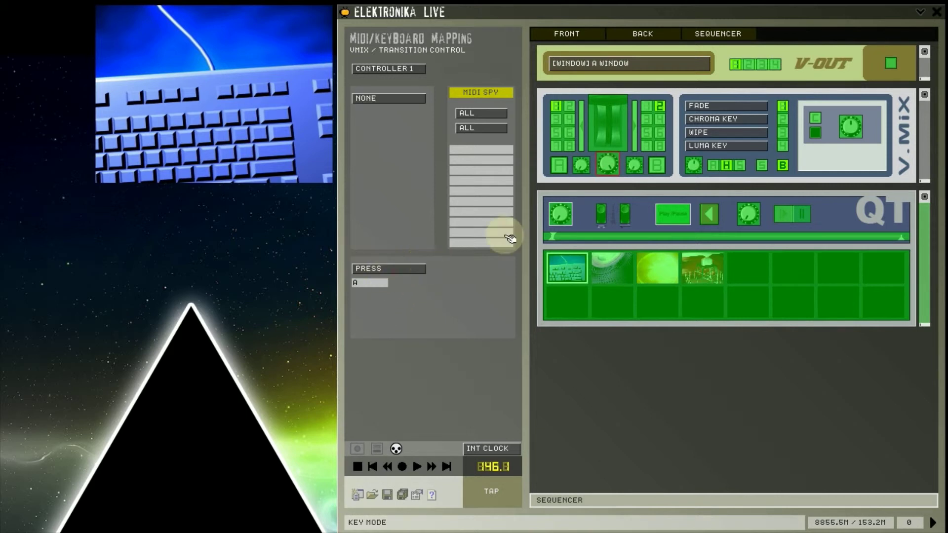
Set the key mode of the QT player's play rate mapping to Press and return to the control panel.
left_click(556, 216)
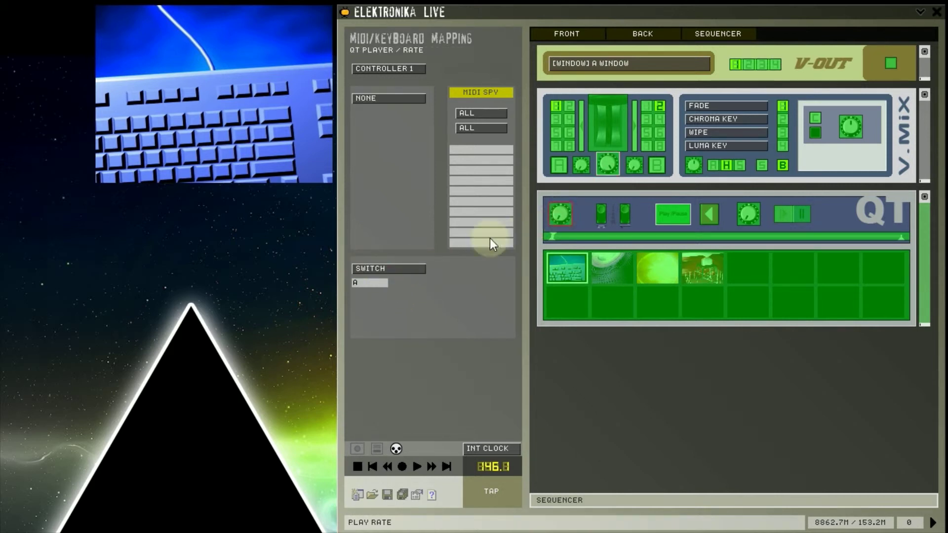
left_click(404, 270)
left_click(396, 271)
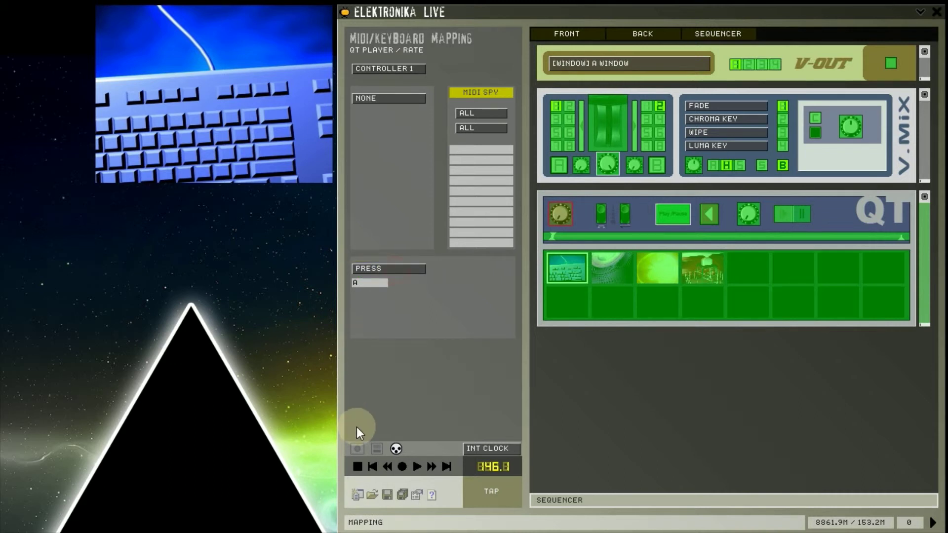
left_click(358, 449)
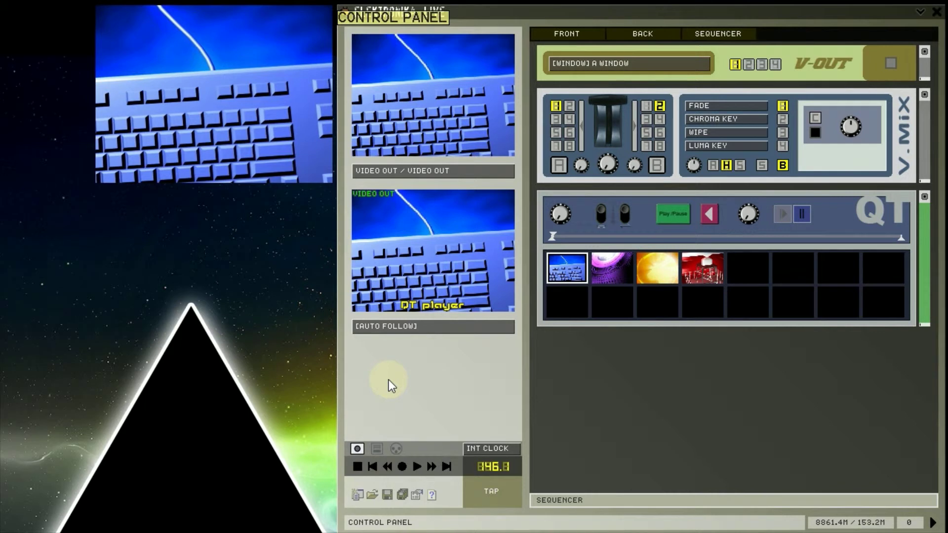
Map keys 1 and 2 to the QT player's first two movie slots, assign a key to the fifth, and leave mapping.
left_click(396, 444)
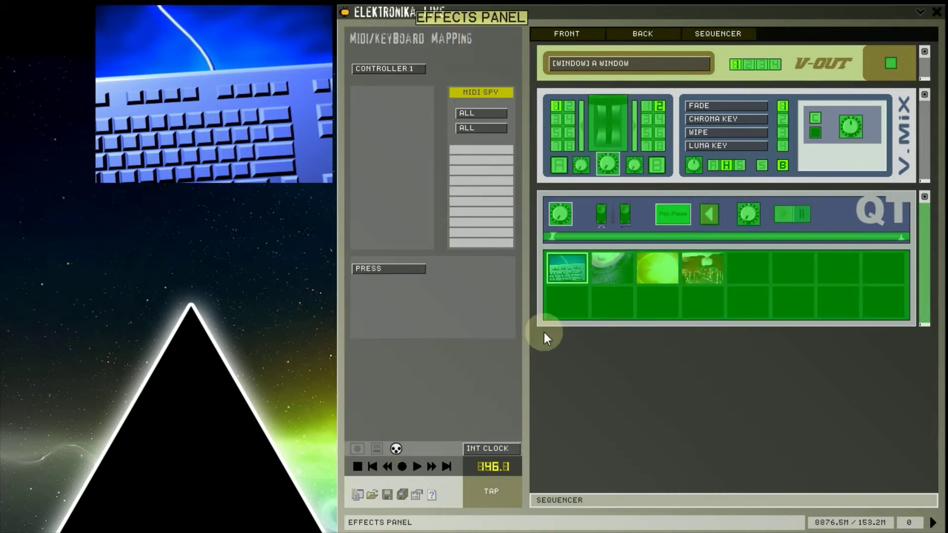
left_click(564, 274)
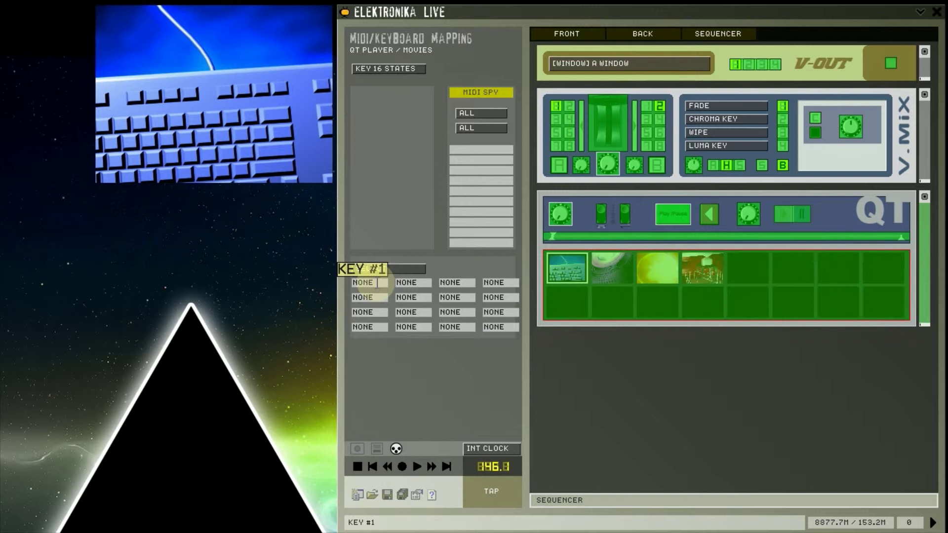
left_click(372, 297)
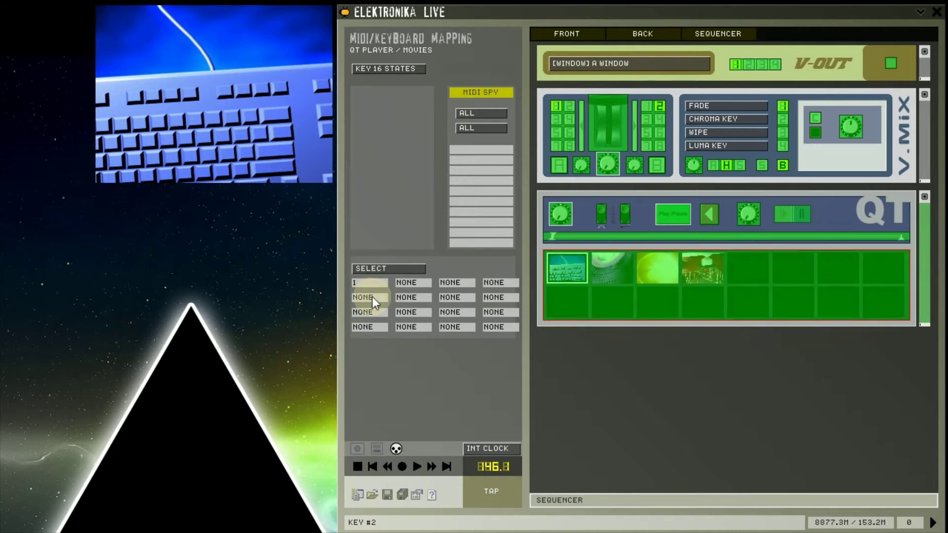
key("2")
left_click(407, 282)
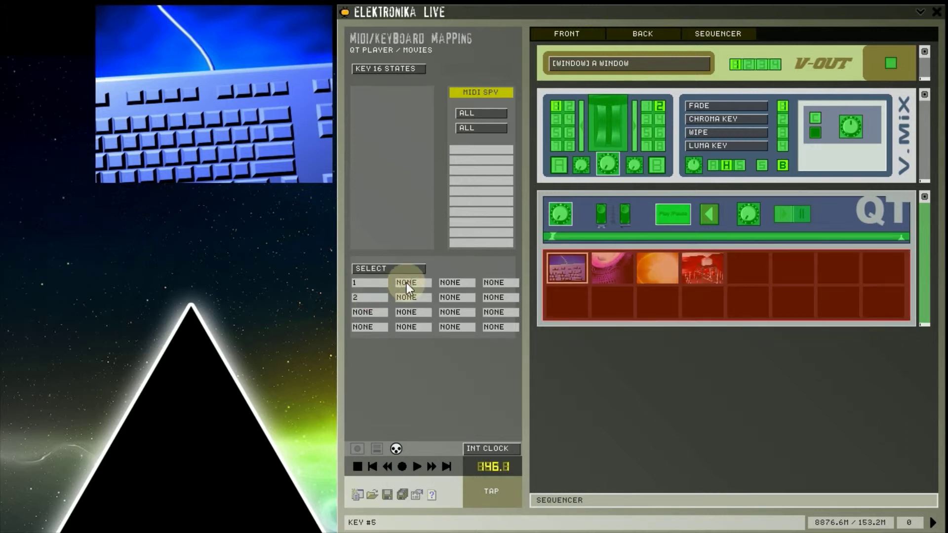
key("5")
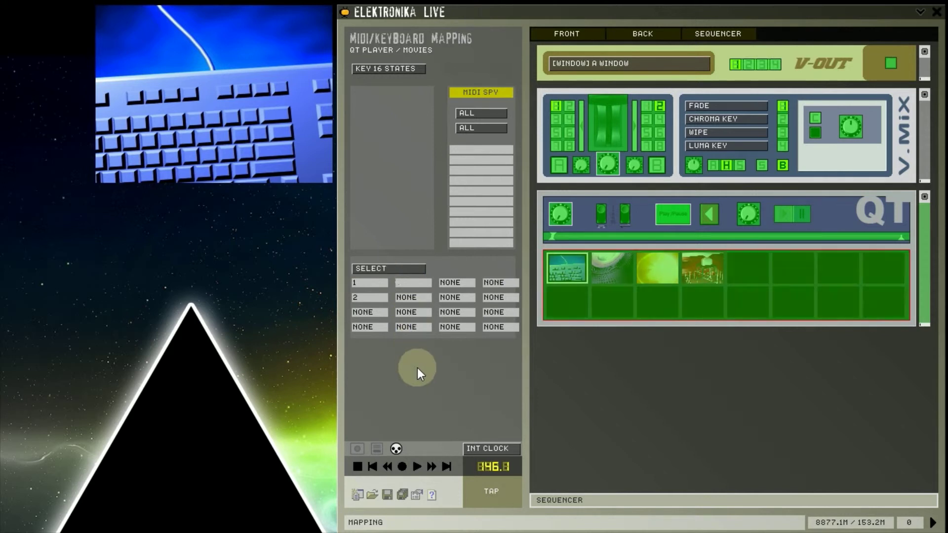
left_click(363, 447)
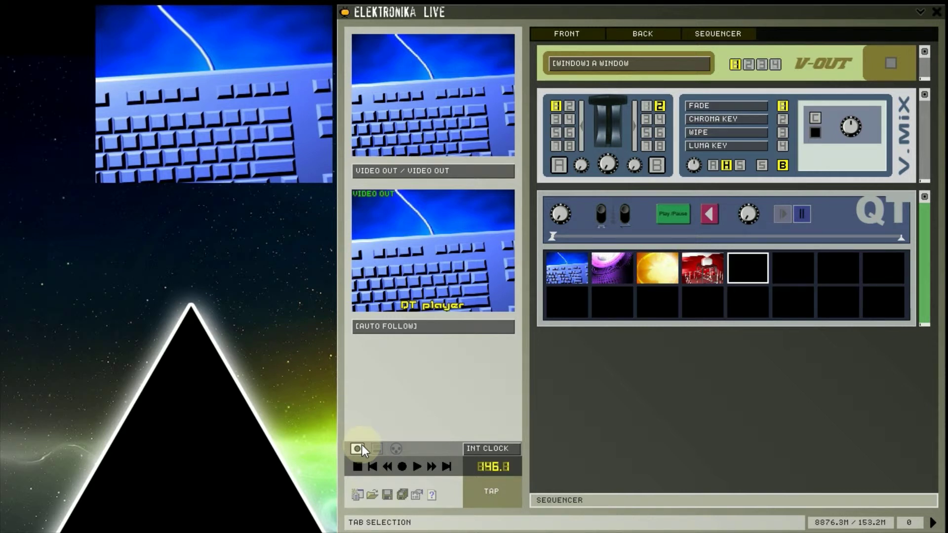
Set the key mode of the QT player's movies mapping to Cycle and return to the control panel.
left_click(396, 448)
left_click(554, 307)
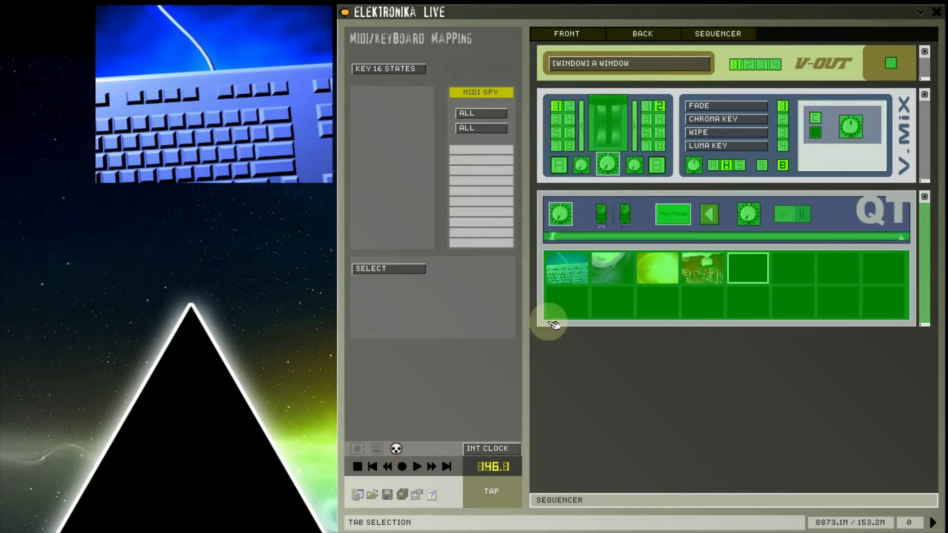
left_click(402, 269)
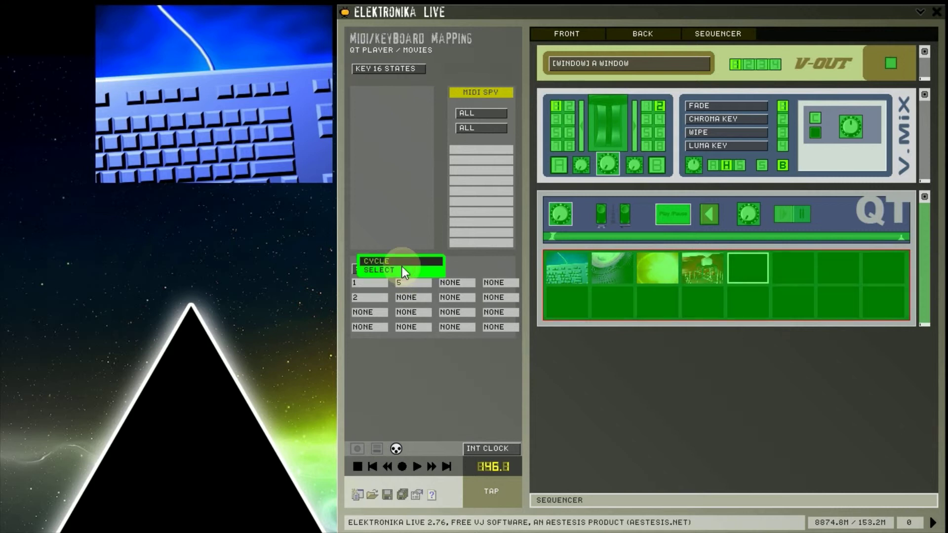
left_click(383, 262)
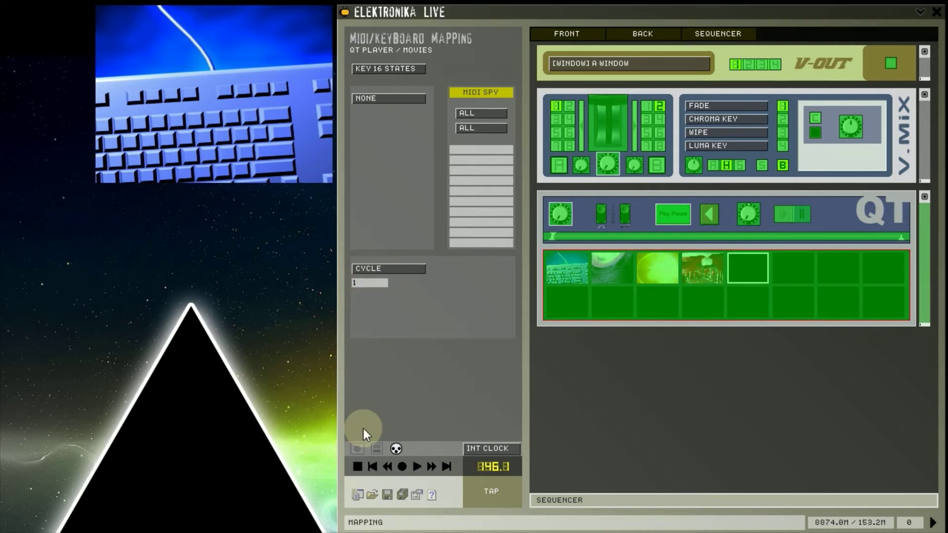
left_click(357, 447)
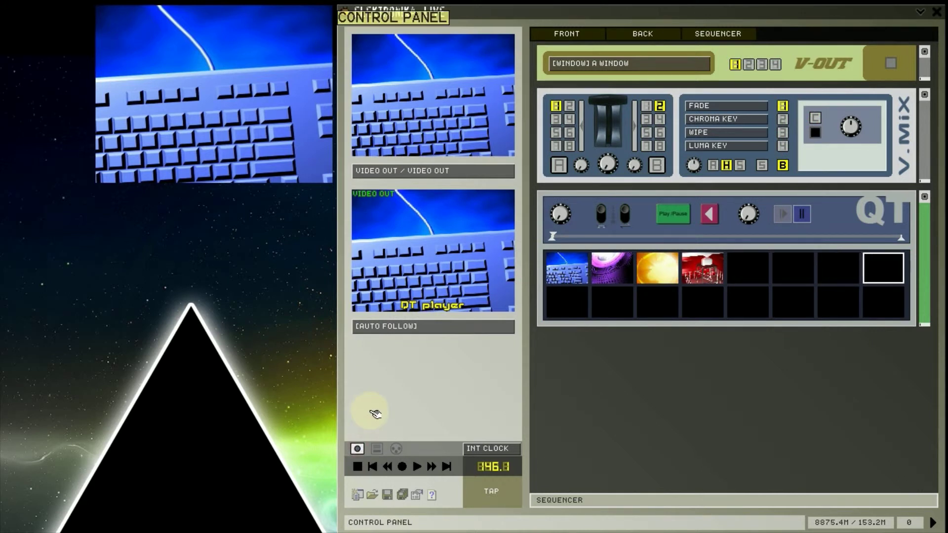
Examine the V-Out colour mapping through Controller 1, Controller 2 and Controller 3.
left_click(396, 448)
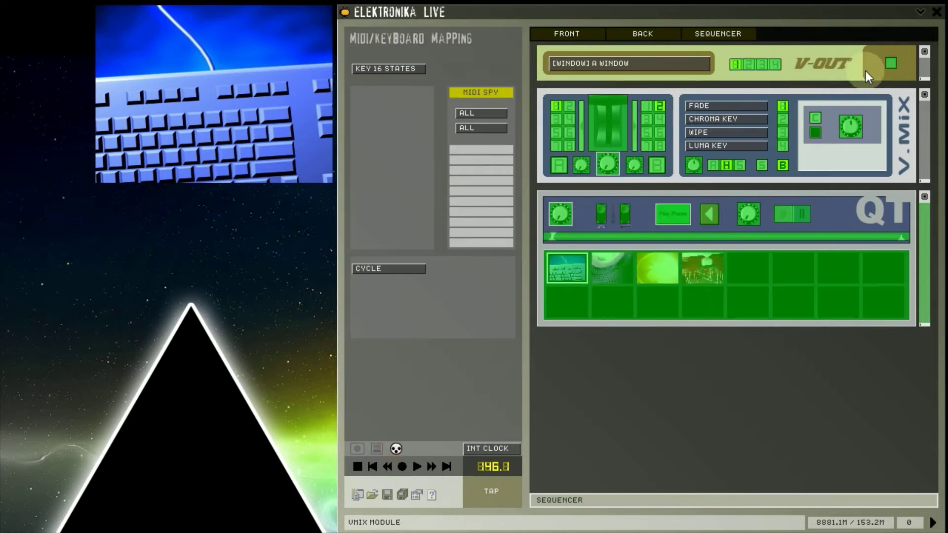
left_click(892, 63)
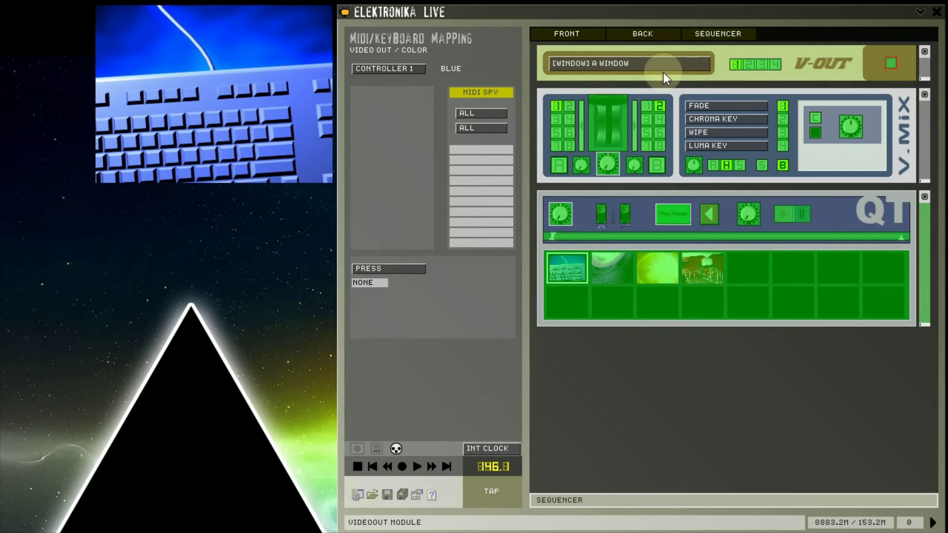
left_click(408, 69)
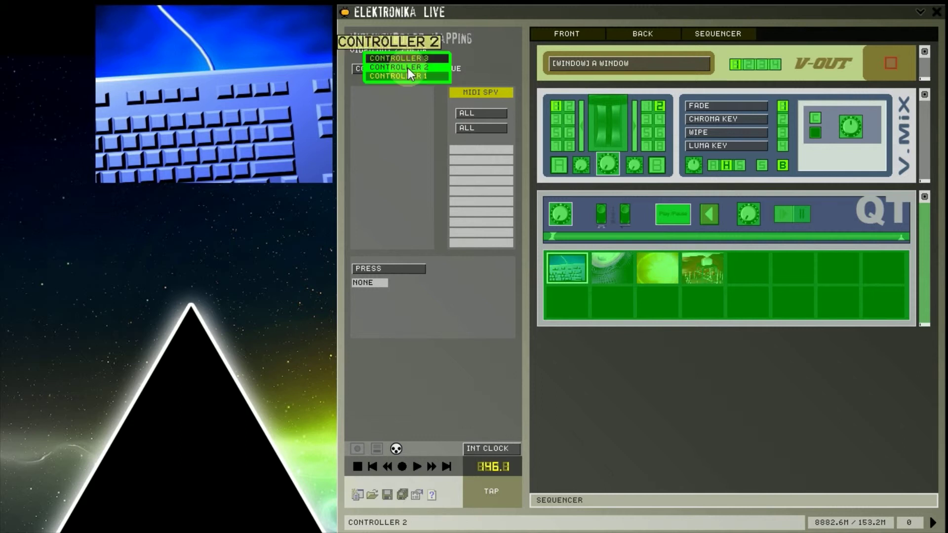
left_click(408, 68)
left_click(411, 68)
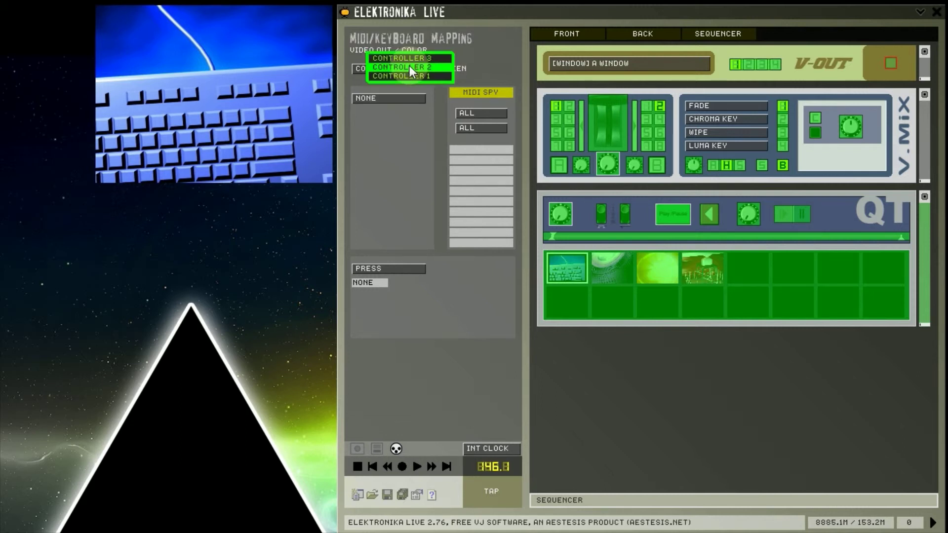
left_click(407, 60)
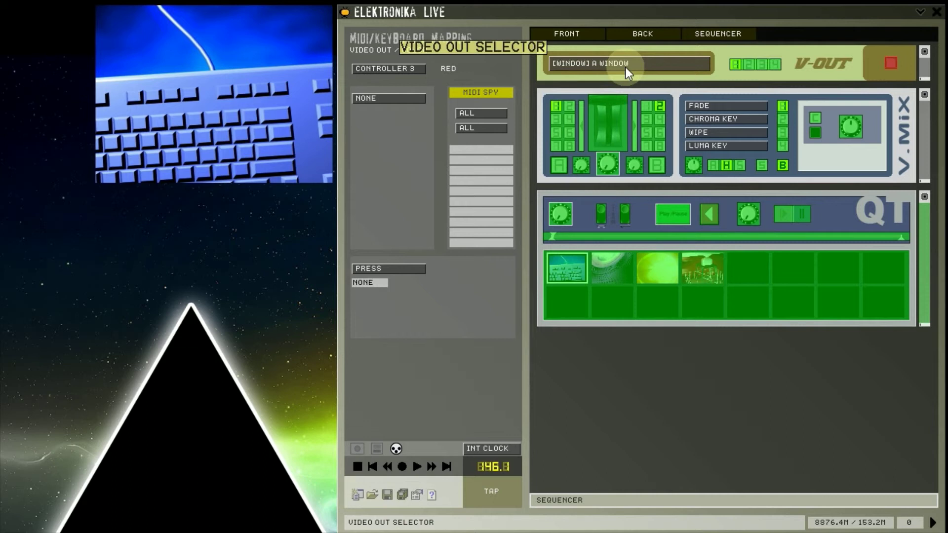
Compare the key mappings of the QT player's play rate and the V.Mix transition control.
left_click(558, 224)
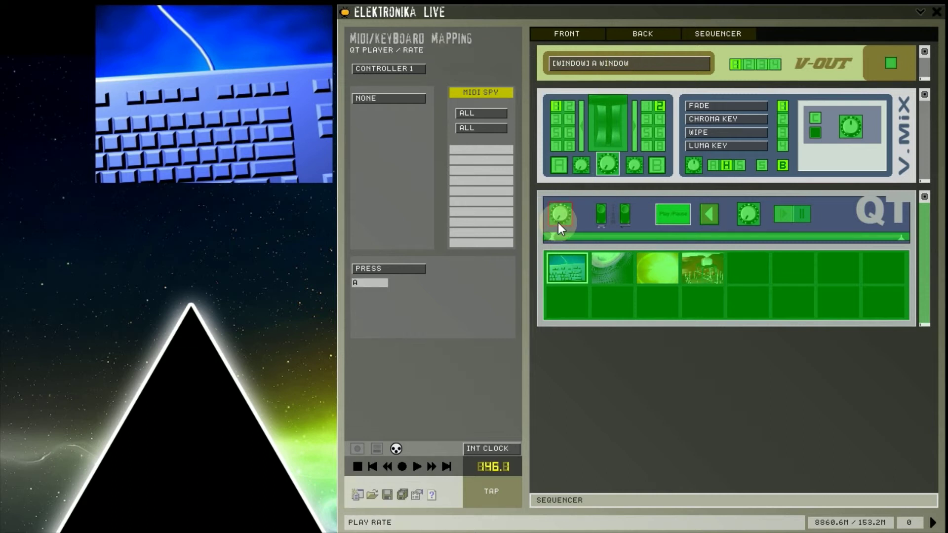
left_click(608, 168)
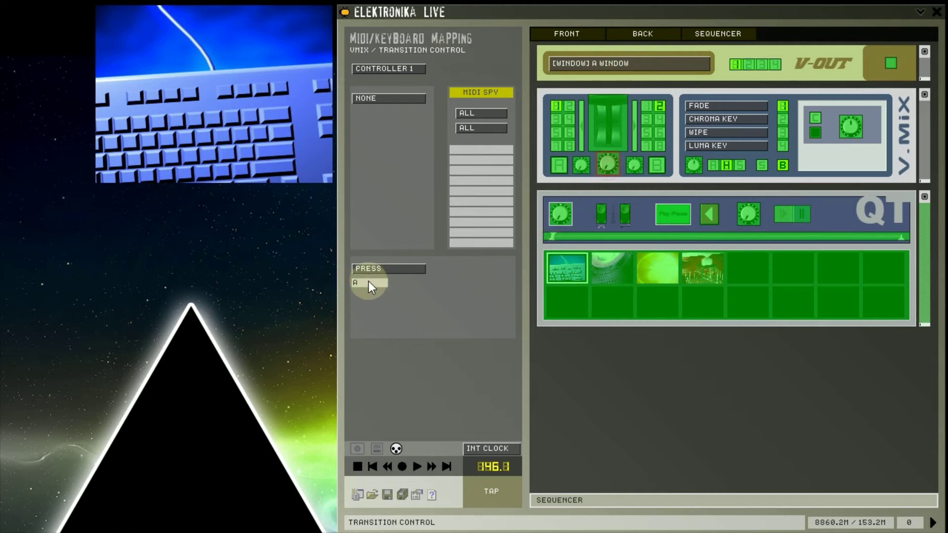
left_click(563, 213)
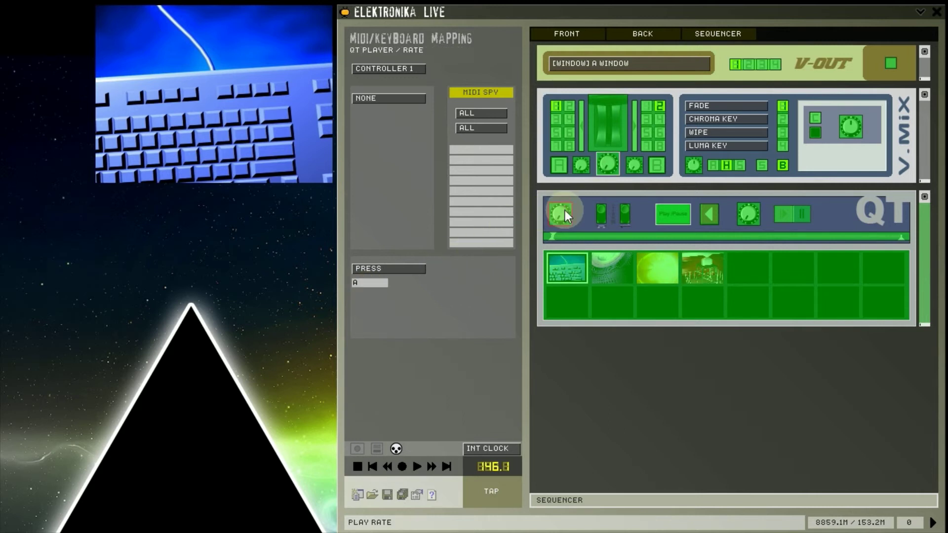
Remove the letter A from the key mapping of the QT player's Play/Pause control.
left_click(659, 218)
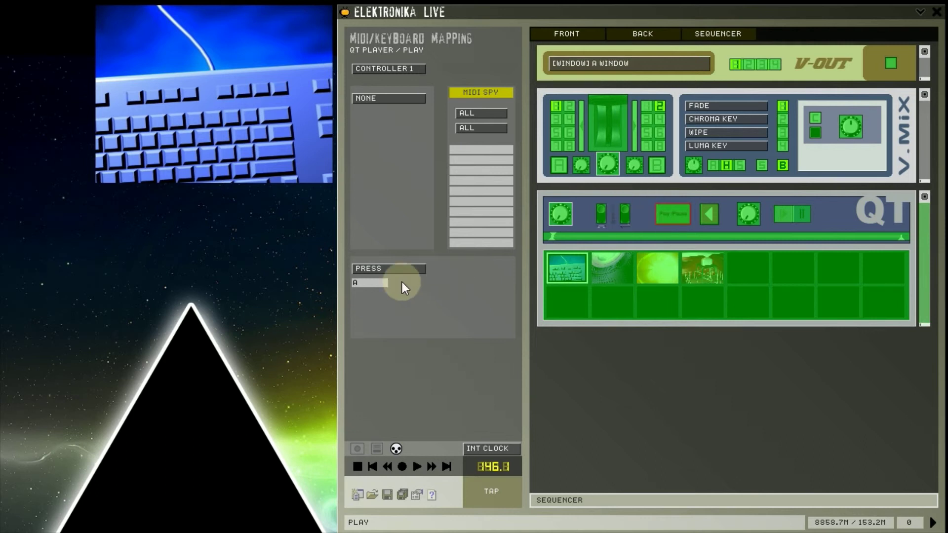
left_click(382, 283)
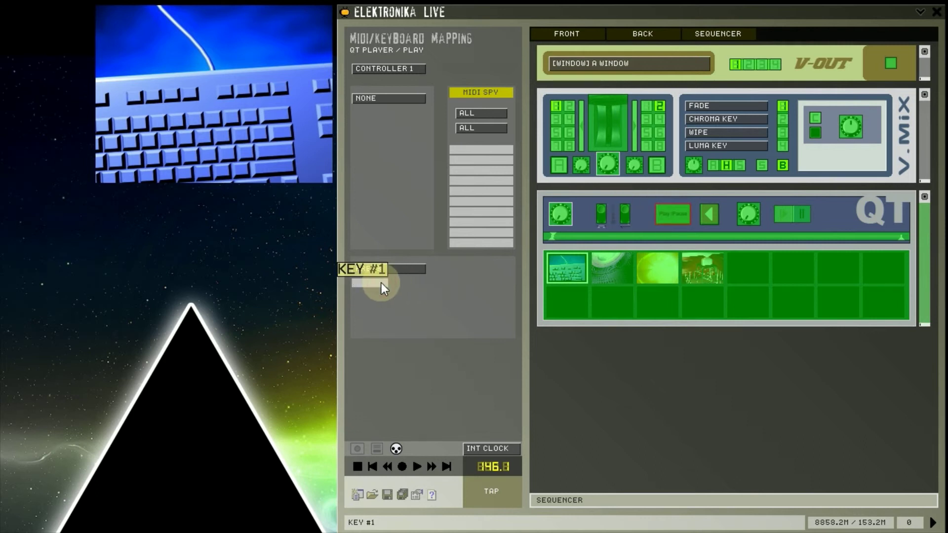
left_click(560, 267)
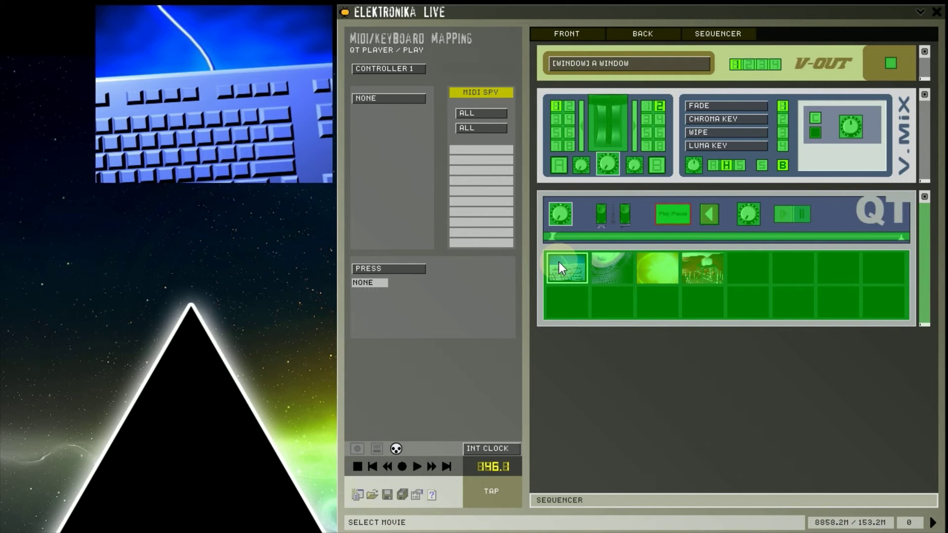
Map the Tab key to the QT player's Play/Pause control and return to the control panel.
left_click(674, 216)
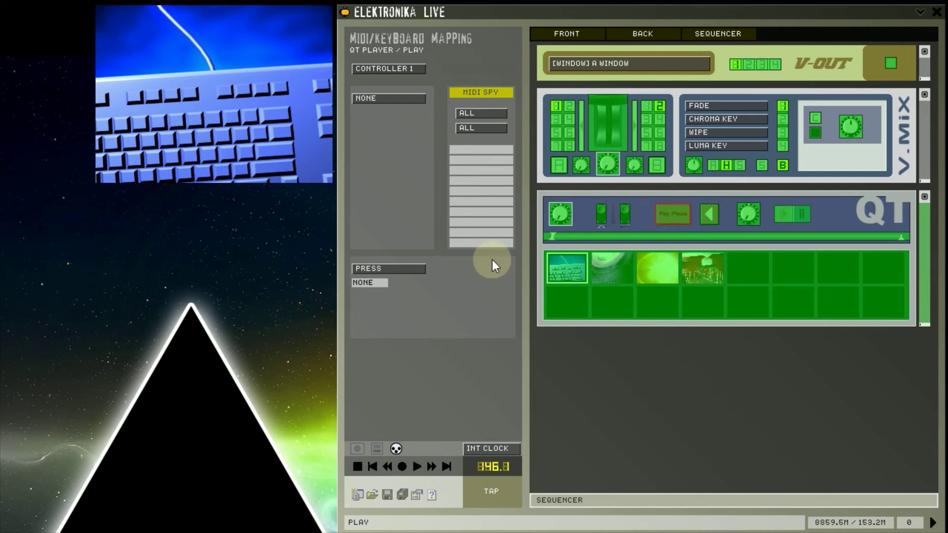
key("Tab")
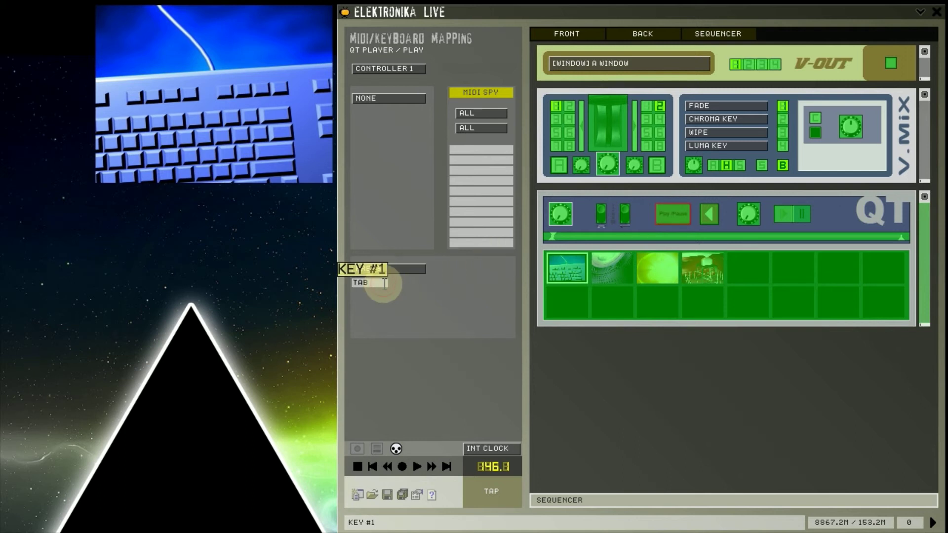
left_click(358, 449)
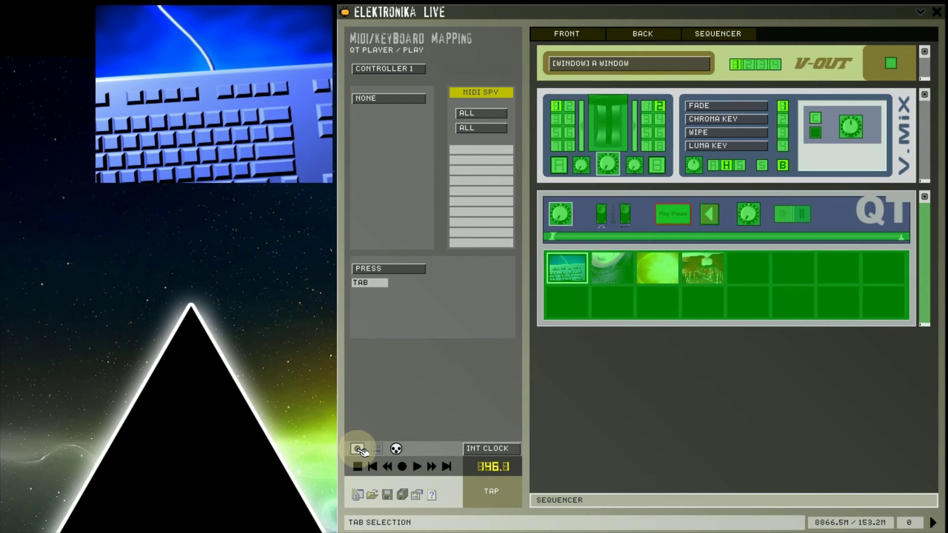
Test how the mapped Tab key and the space bar behave outside mapping mode.
key("Tab")
key("Tab")
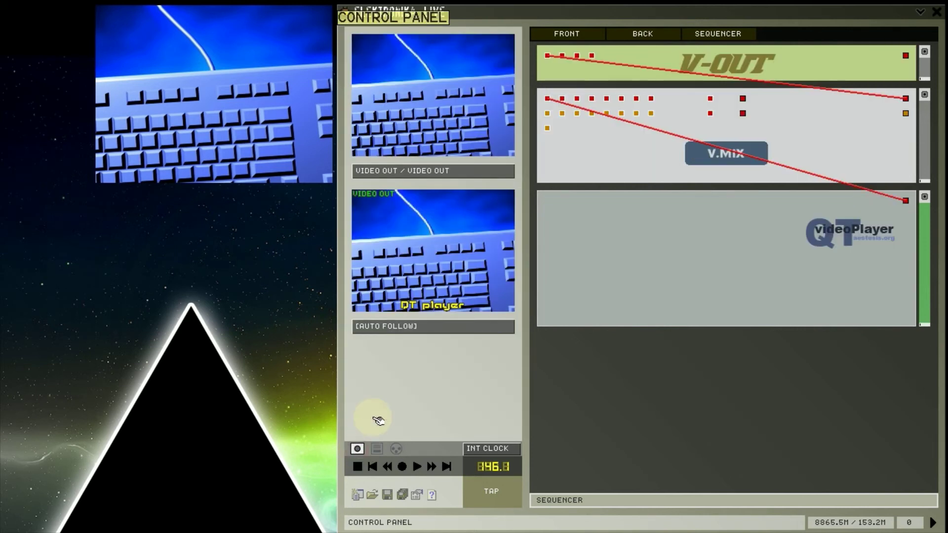
key("Tab")
key("space")
key("Tab")
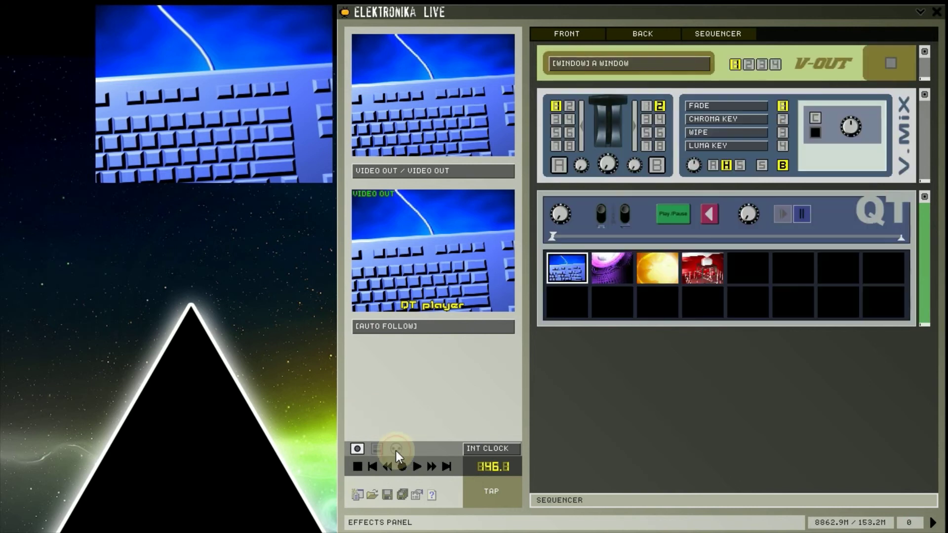
Clear key 1 from the QT player's movies cycle mapping and leave mapping mode.
left_click(396, 449)
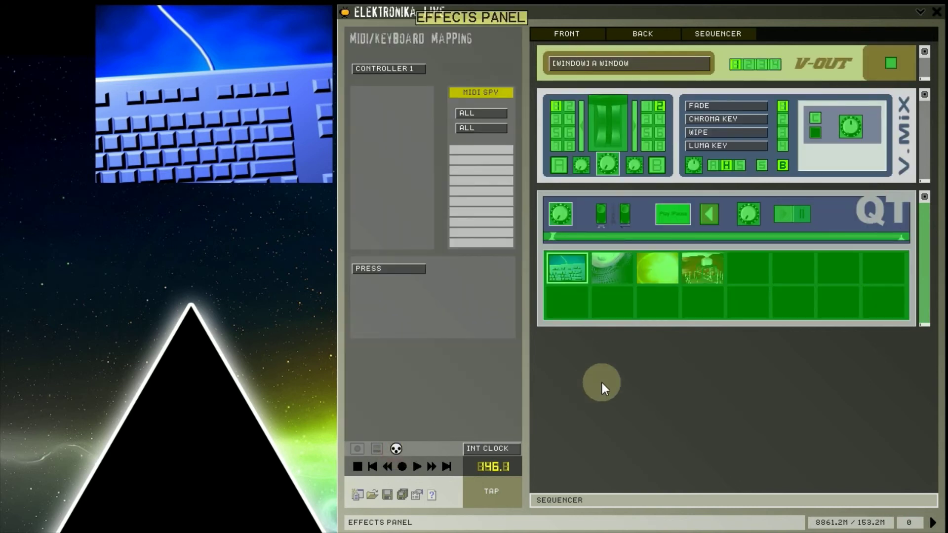
left_click(567, 269)
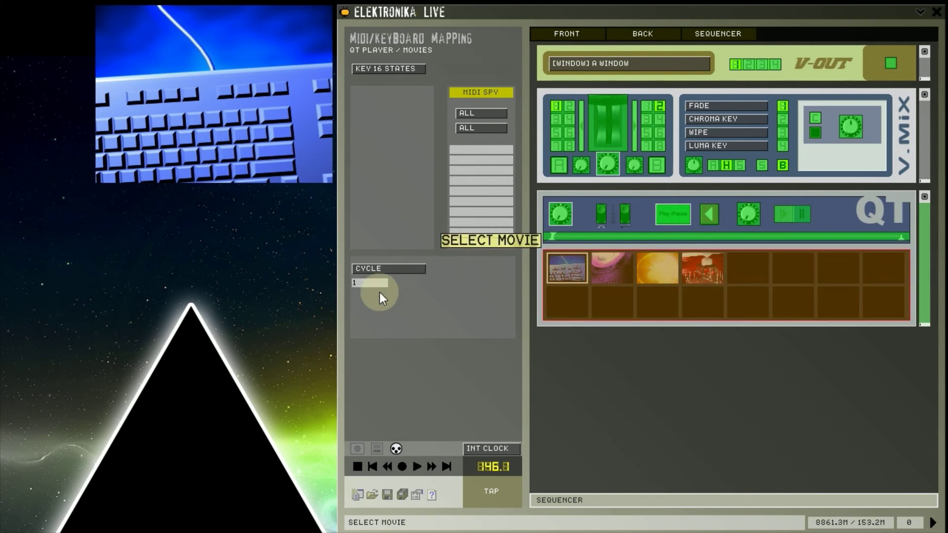
key("1")
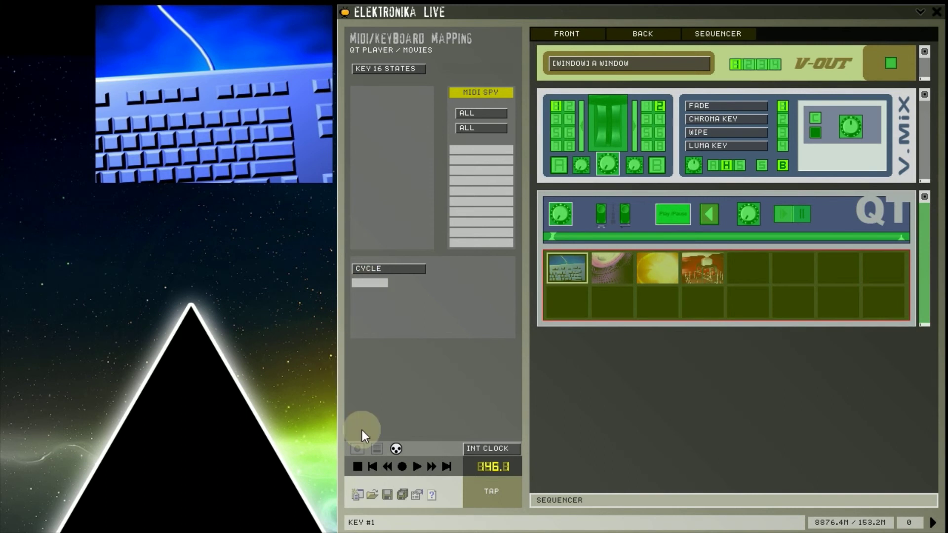
left_click(376, 448)
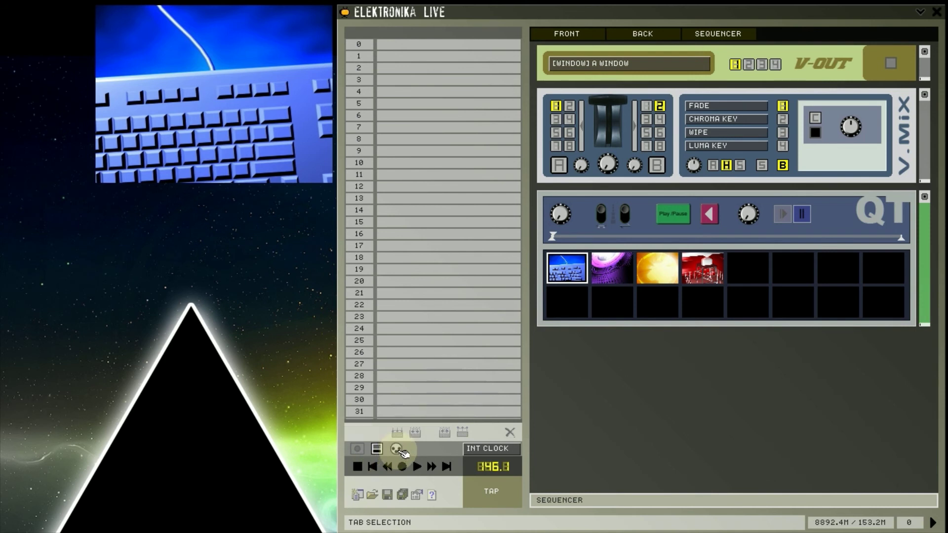
Check the key mapping of the QT player's play rate and return to the control panel.
left_click(398, 449)
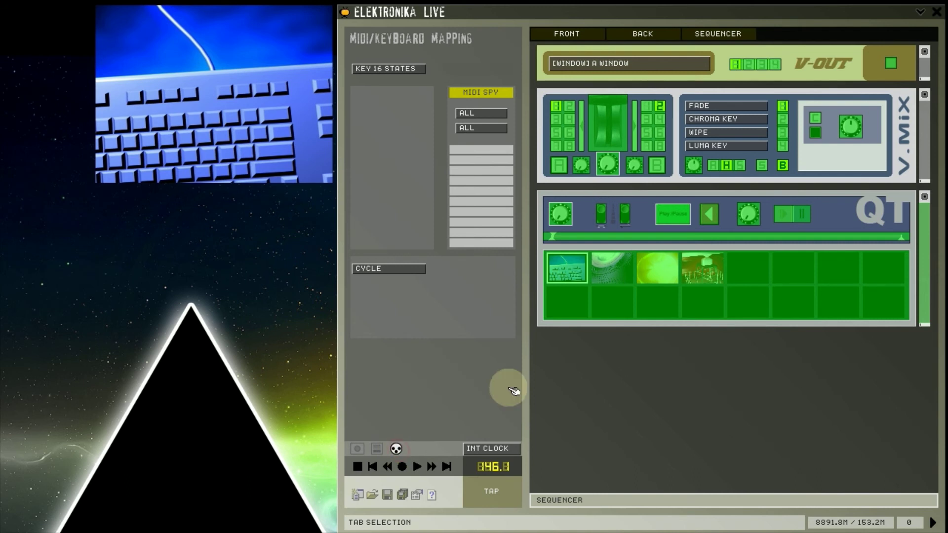
left_click(560, 213)
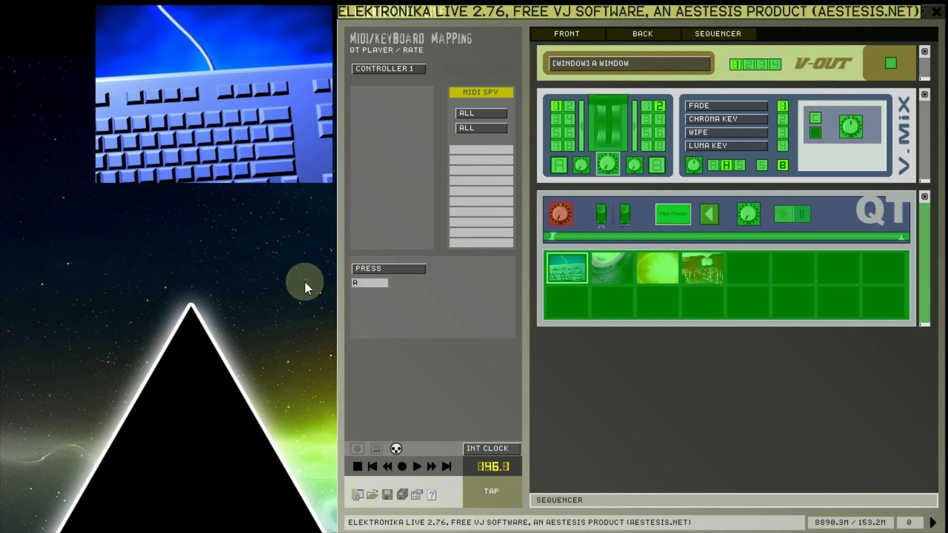
left_click(357, 449)
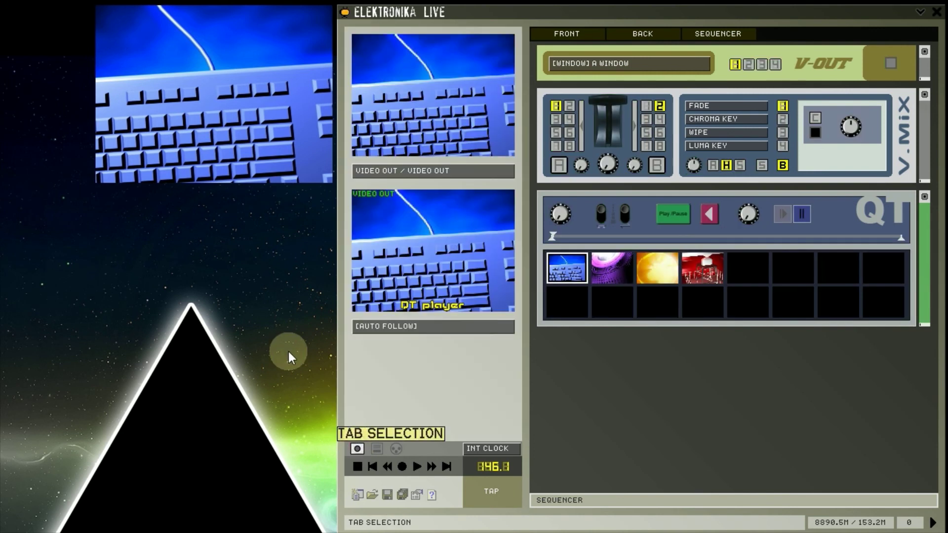